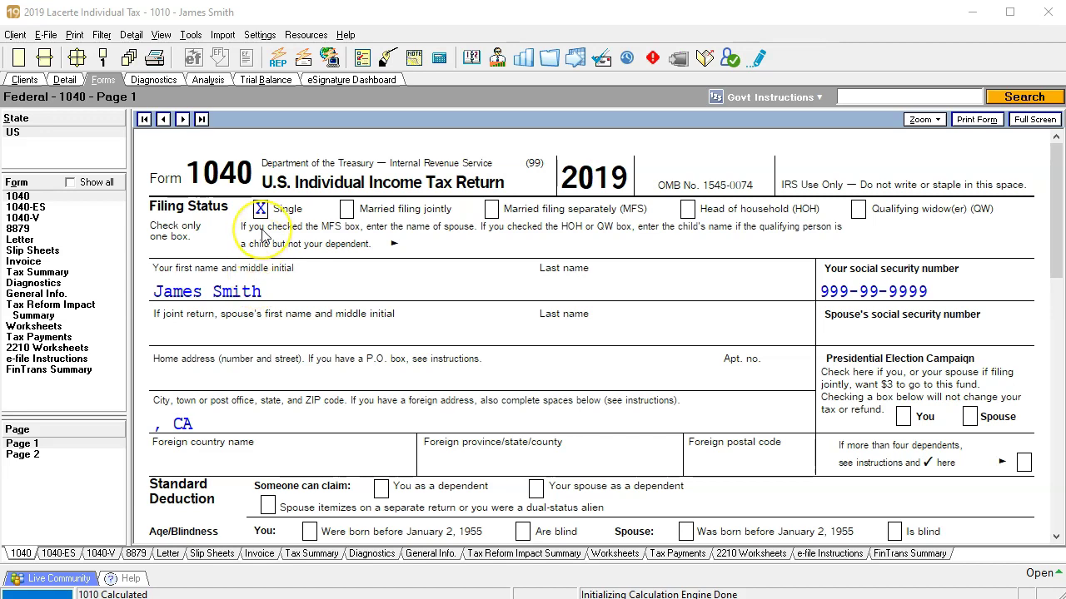
# - Review Form 1040 page 1 for the Single filing status, covering the dependent, wages, standard deduction and taxable income
pyautogui.click(252, 209)
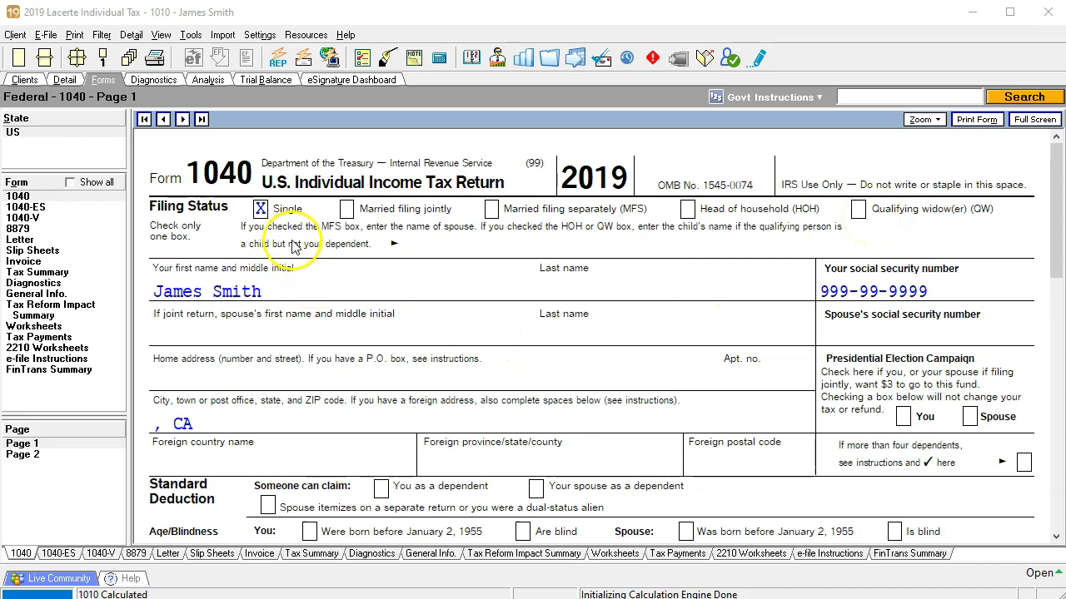
pyautogui.scroll(-5, 428, 519)
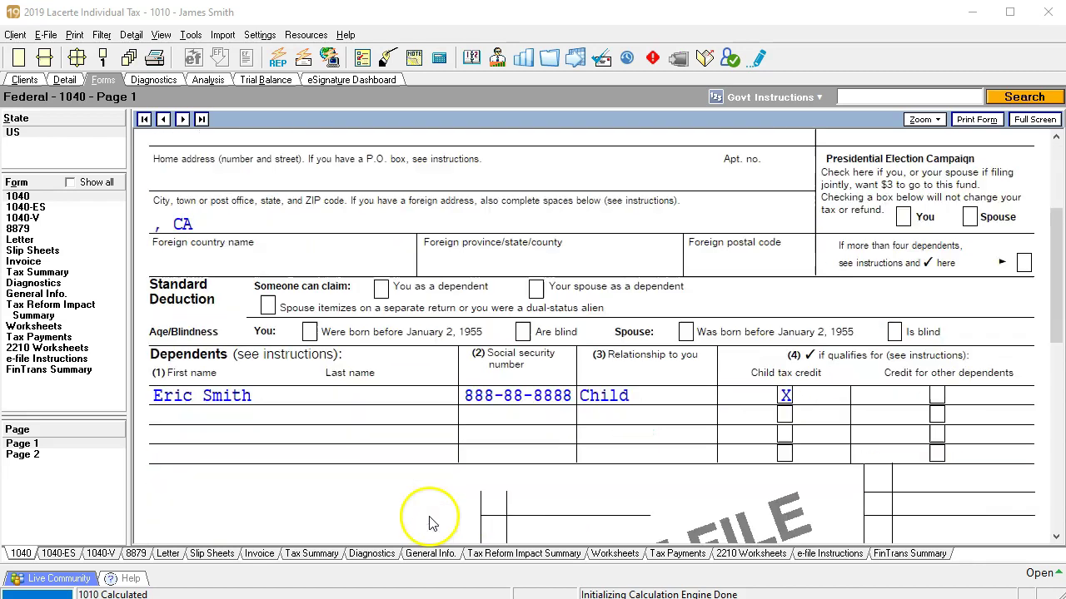
pyautogui.scroll(-2, 430, 522)
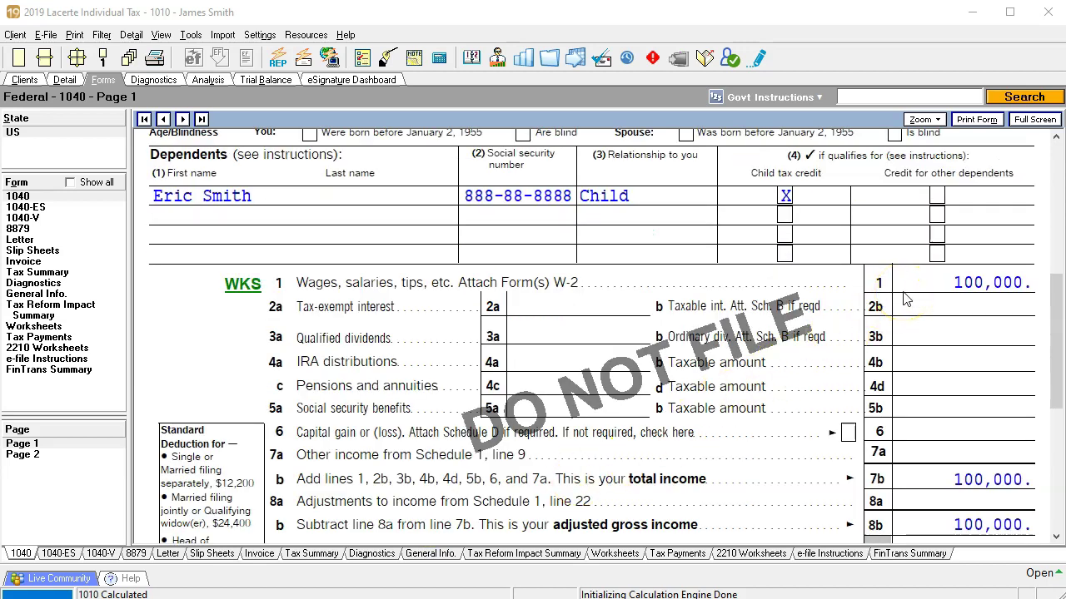
pyautogui.scroll(-4, 906, 300)
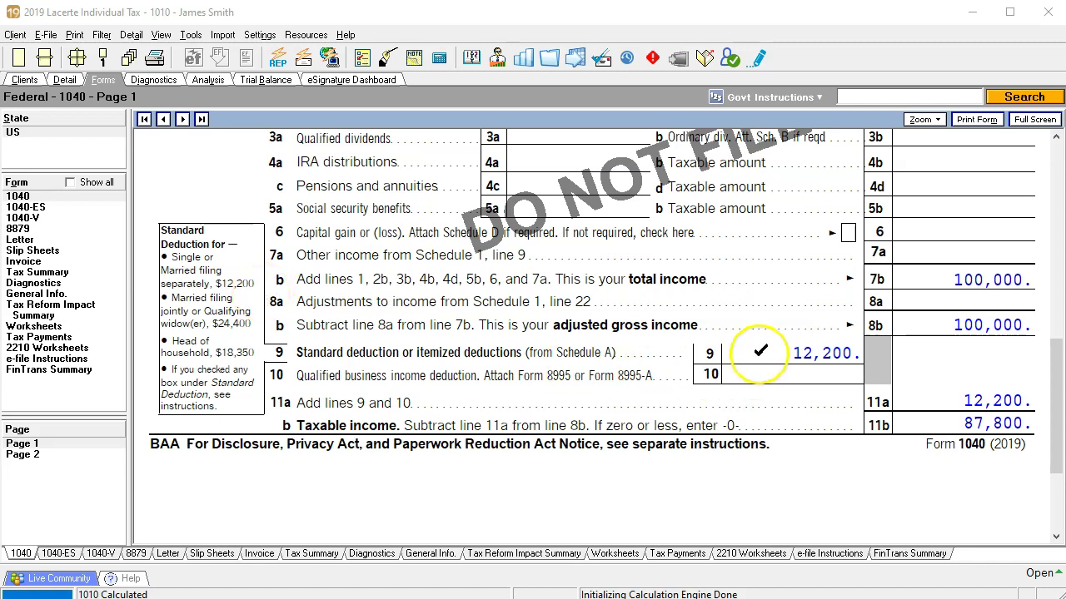
# - Examine the tax and credits on Form 1040 page 2, and consult the tax rate table by filing status in PowerPoint
pyautogui.click(44, 456)
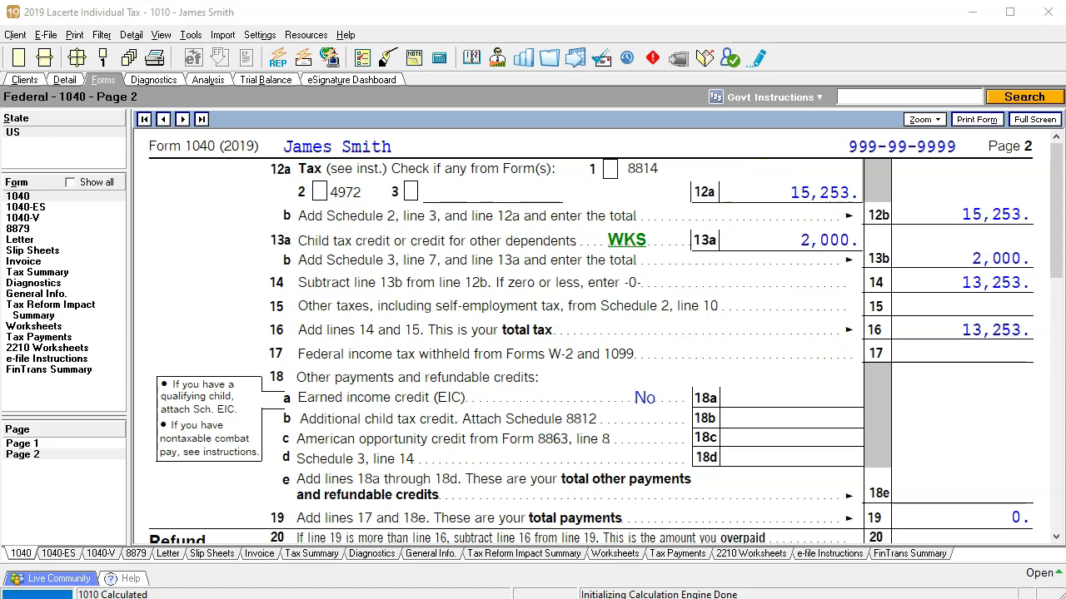
pyautogui.moveTo(990, 50); pyautogui.dragTo(493, 15)
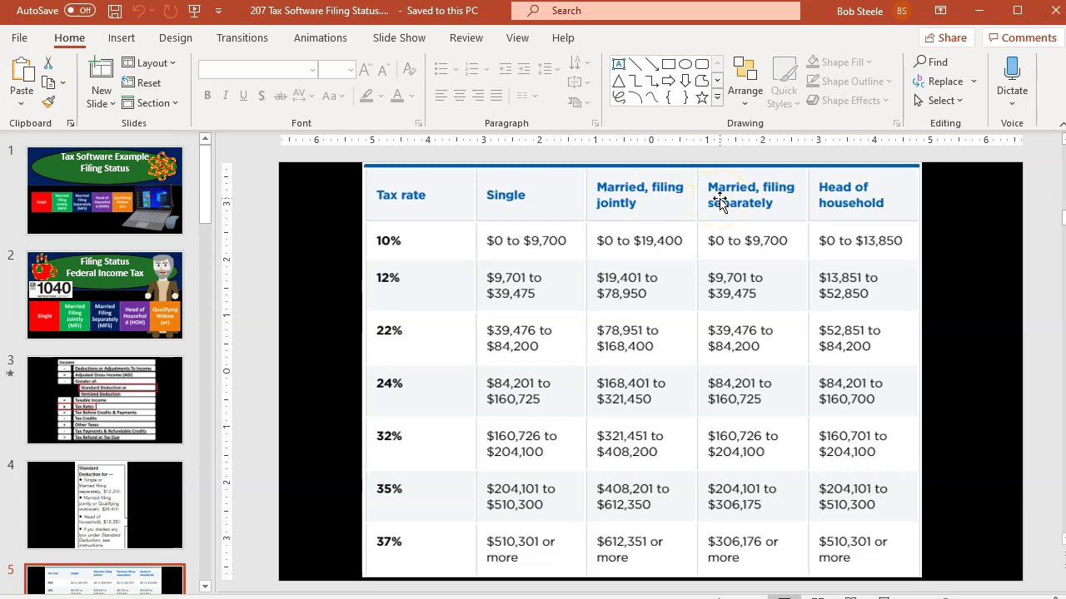
pyautogui.click(978, 11)
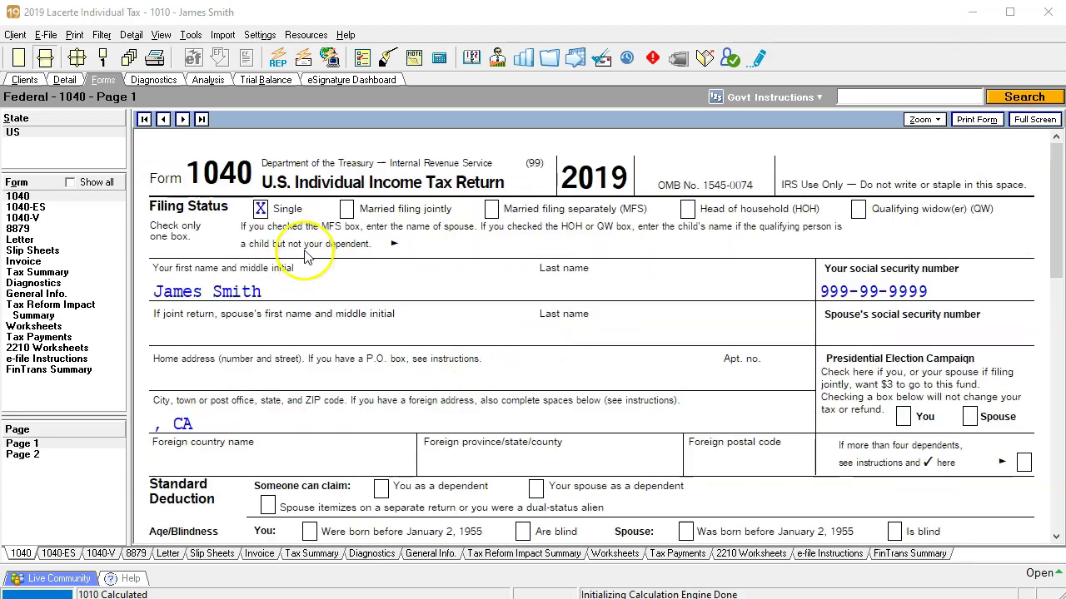
# - Recheck the dependent entry and the deduction lines on Form 1040 page 1 under the Single status
pyautogui.scroll(-4, 288, 249)
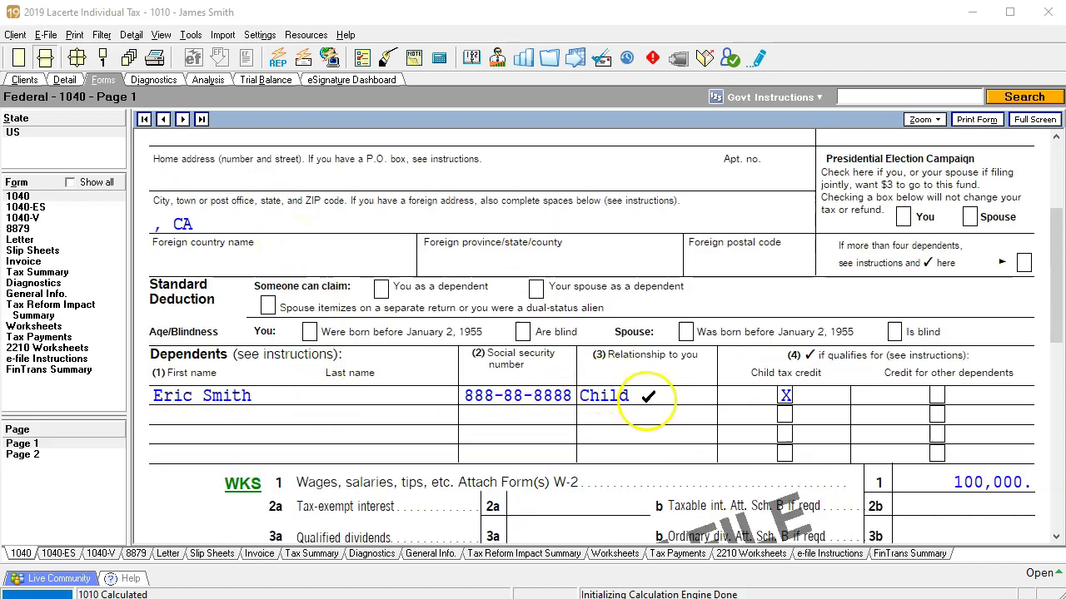
pyautogui.scroll(4, 650, 396)
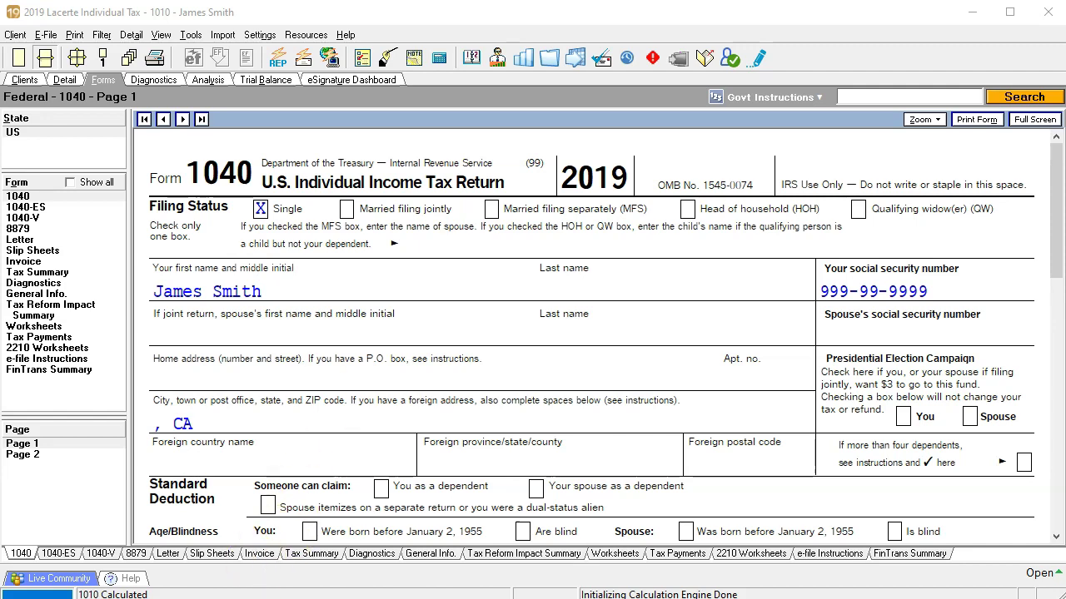
pyautogui.scroll(-15, 452, 333)
pyautogui.scroll(8, 416, 357)
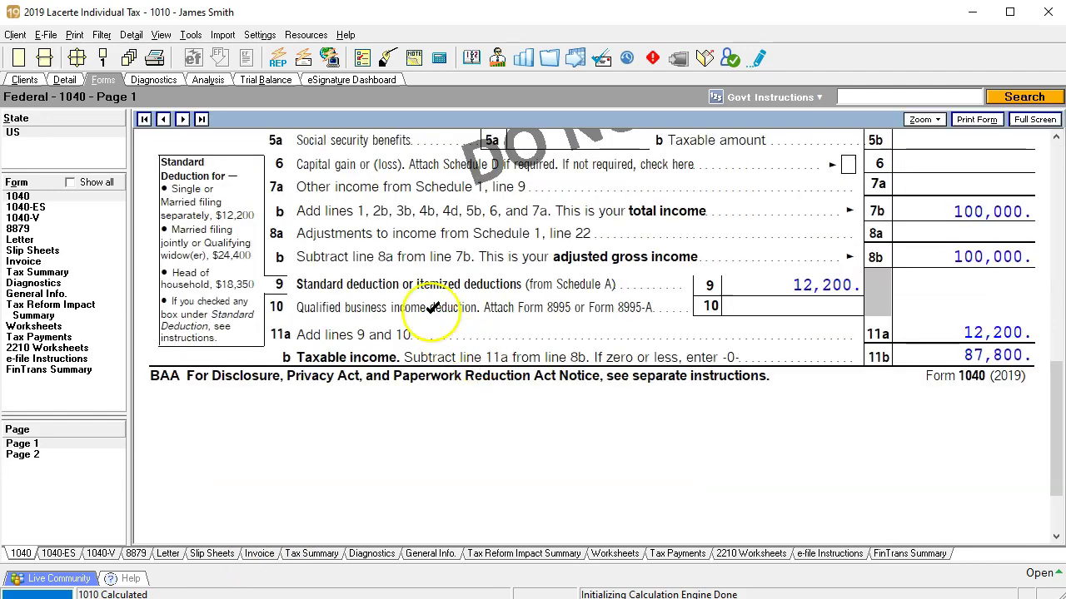
pyautogui.scroll(4, 425, 375)
pyautogui.scroll(3, 431, 319)
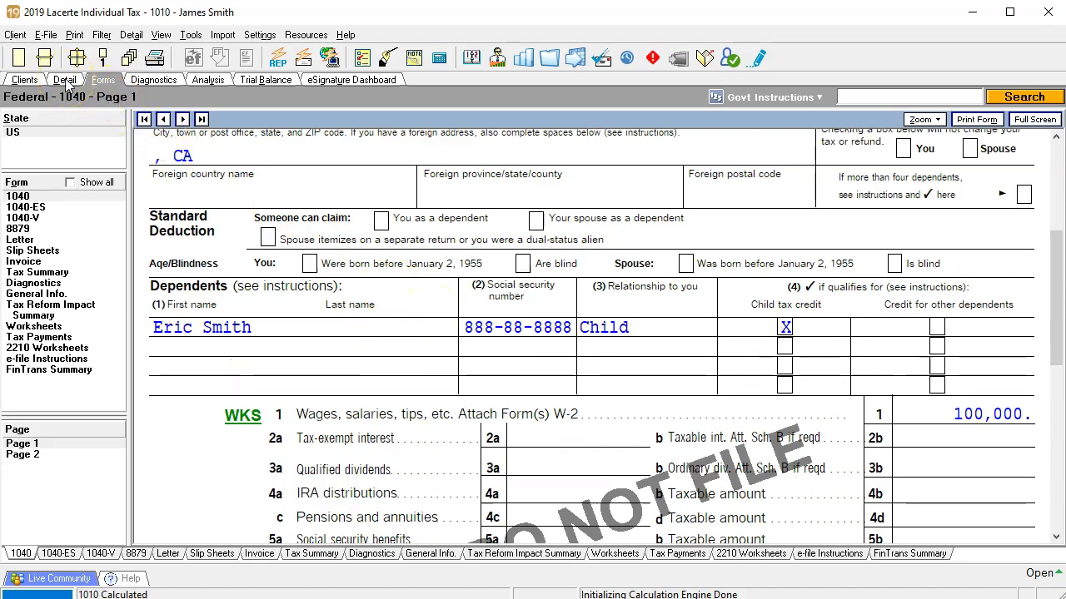
# - Set the client's filing status to Married filing jointly in the Client Information input, and check the taxpayer and spouse details
pyautogui.click(67, 81)
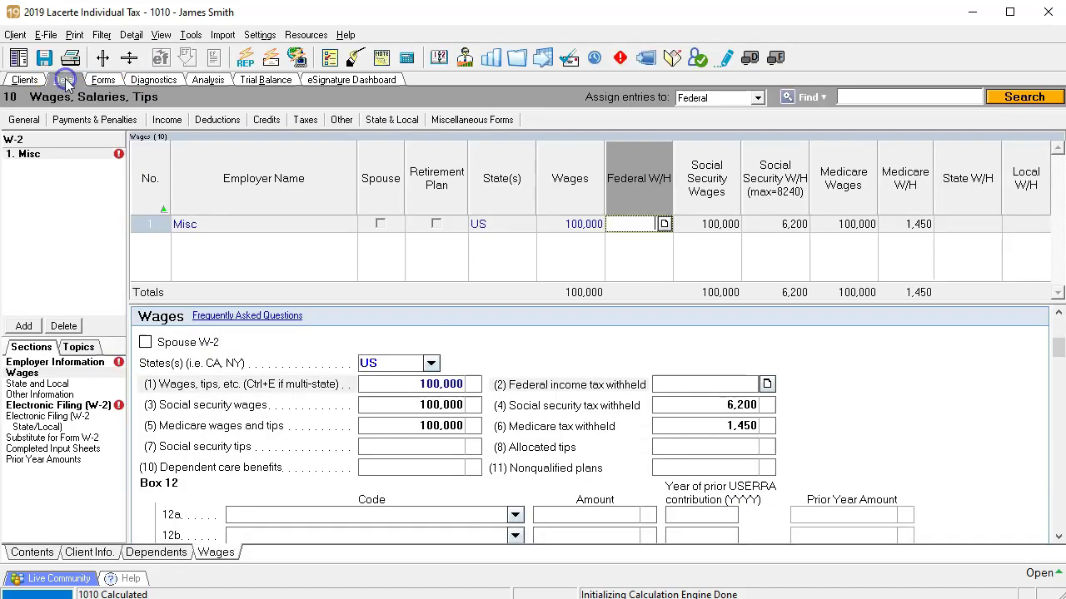
pyautogui.click(102, 552)
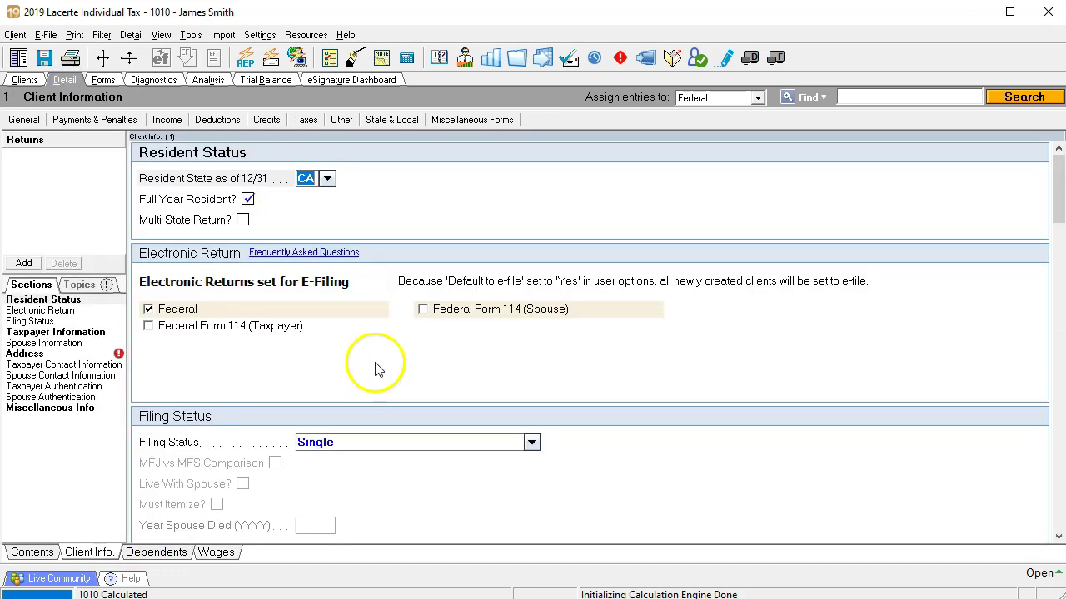
pyautogui.scroll(-4, 379, 366)
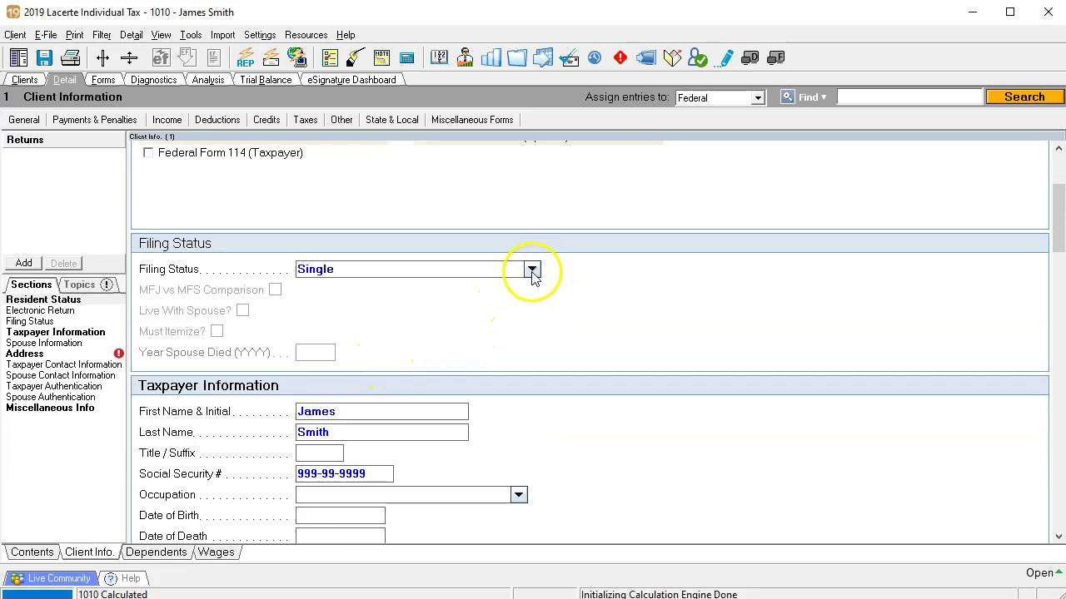
pyautogui.click(531, 269)
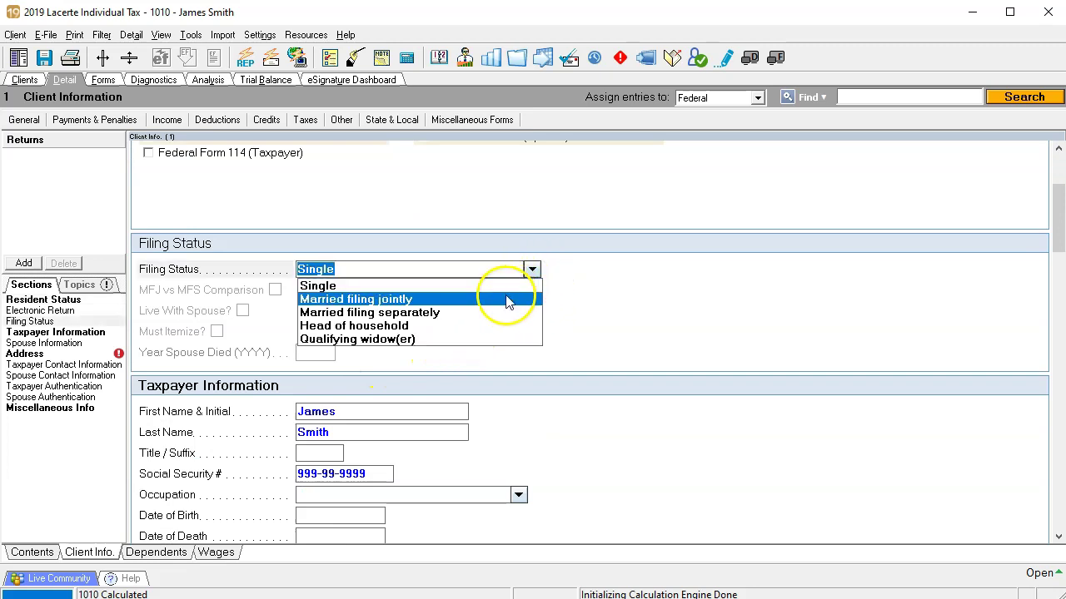
pyautogui.click(506, 299)
pyautogui.scroll(-4, 651, 313)
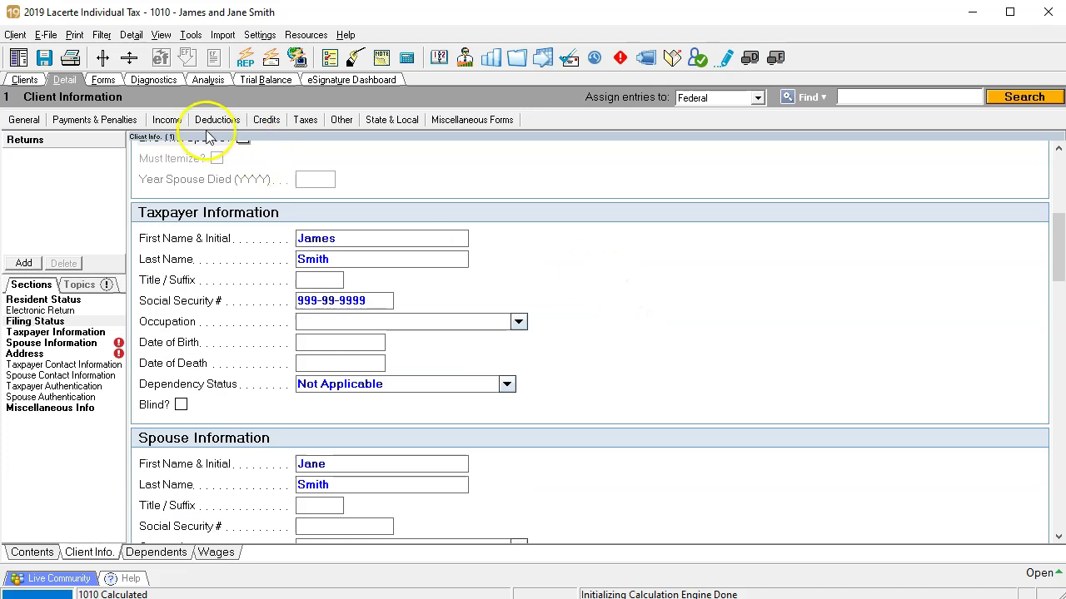
# - Review Form 1040 page 1 for the joint filing status, from the spouse name and wages to the standard deduction and taxable income
pyautogui.click(149, 120)
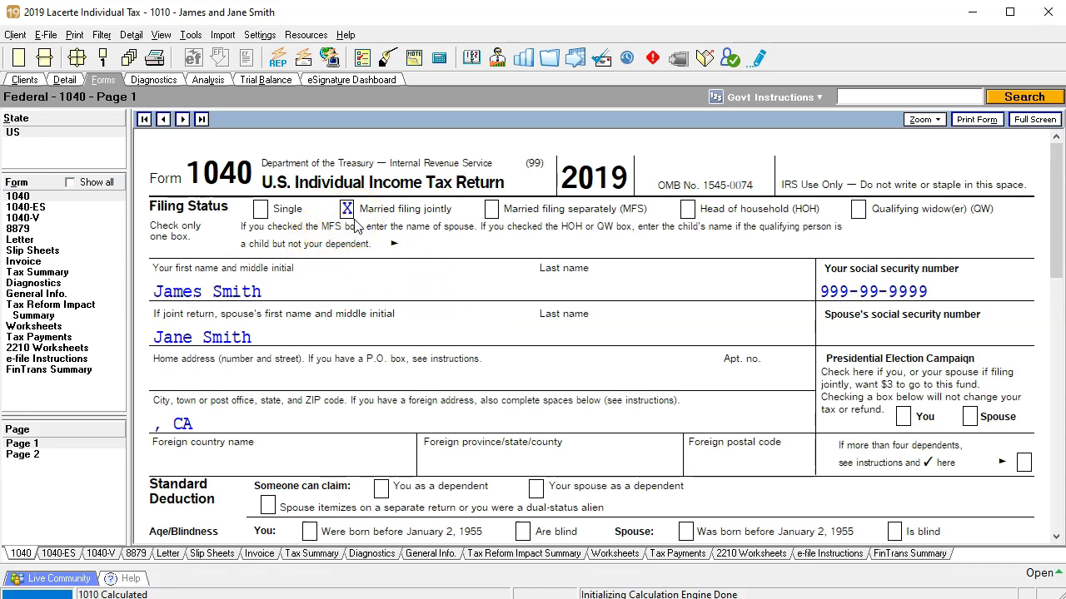
pyautogui.click(612, 329)
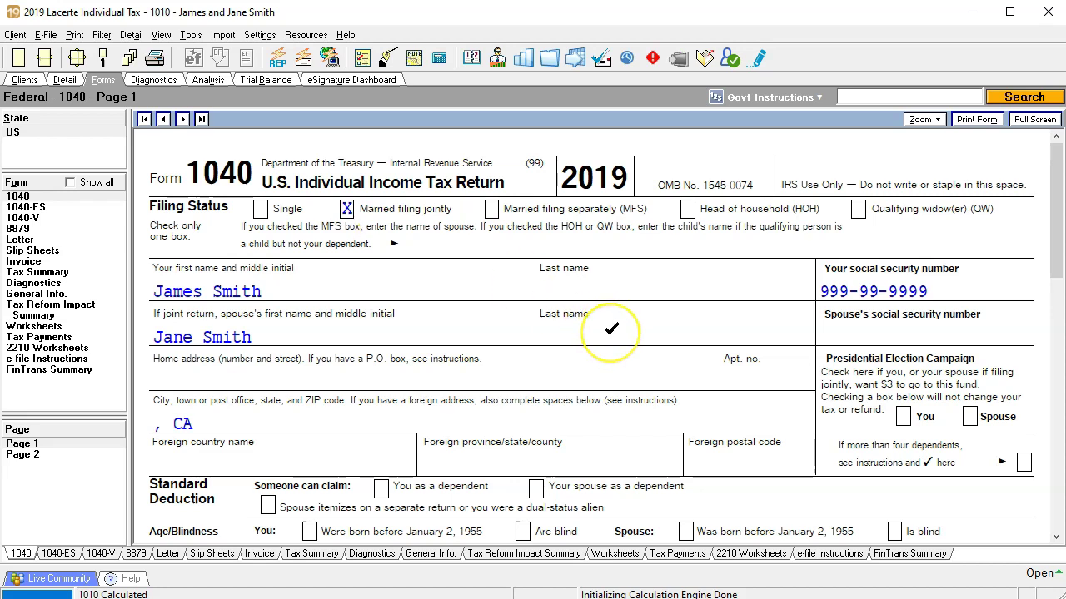
pyautogui.scroll(-5, 612, 333)
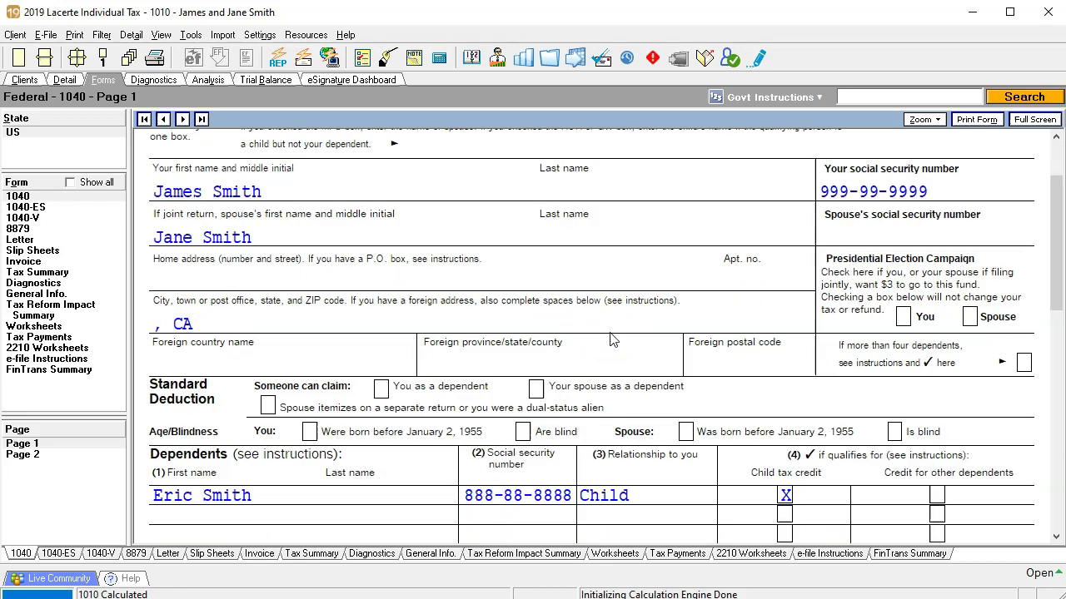
pyautogui.click(937, 401)
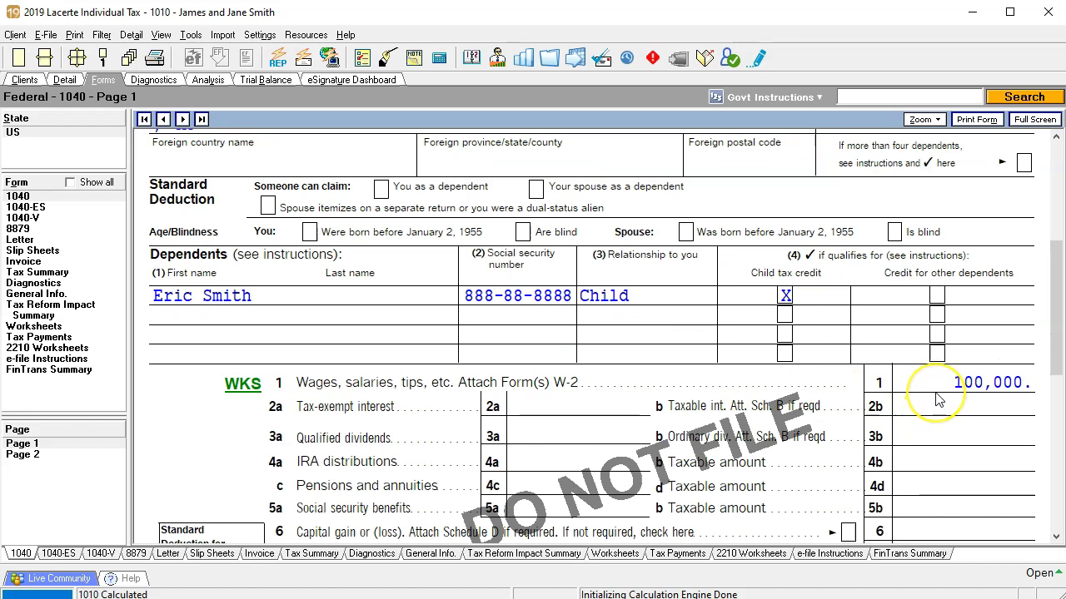
pyautogui.click(910, 375)
pyautogui.click(908, 385)
pyautogui.scroll(-4, 907, 397)
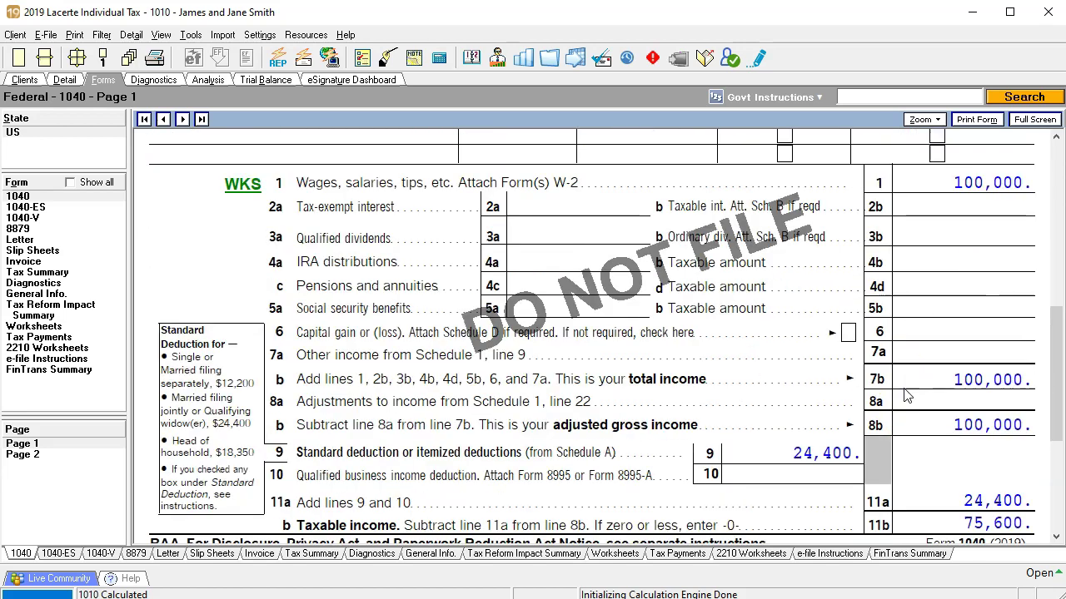
pyautogui.click(790, 467)
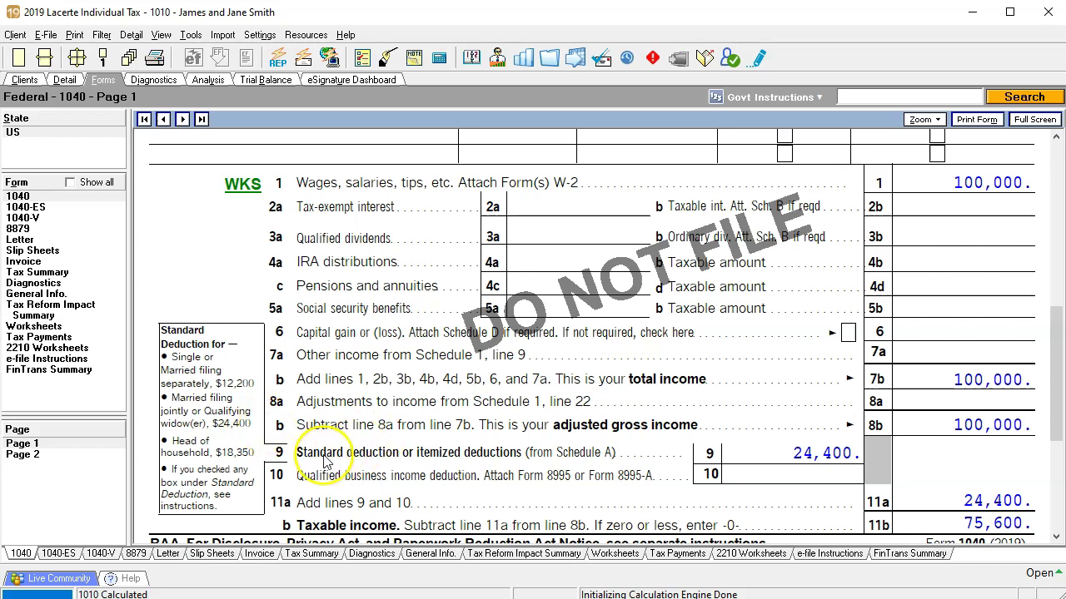
# - Examine the joint return's page 2 tax alongside the PowerPoint tax rate table, and recheck the dependent and filing status on page 1
pyautogui.click(65, 453)
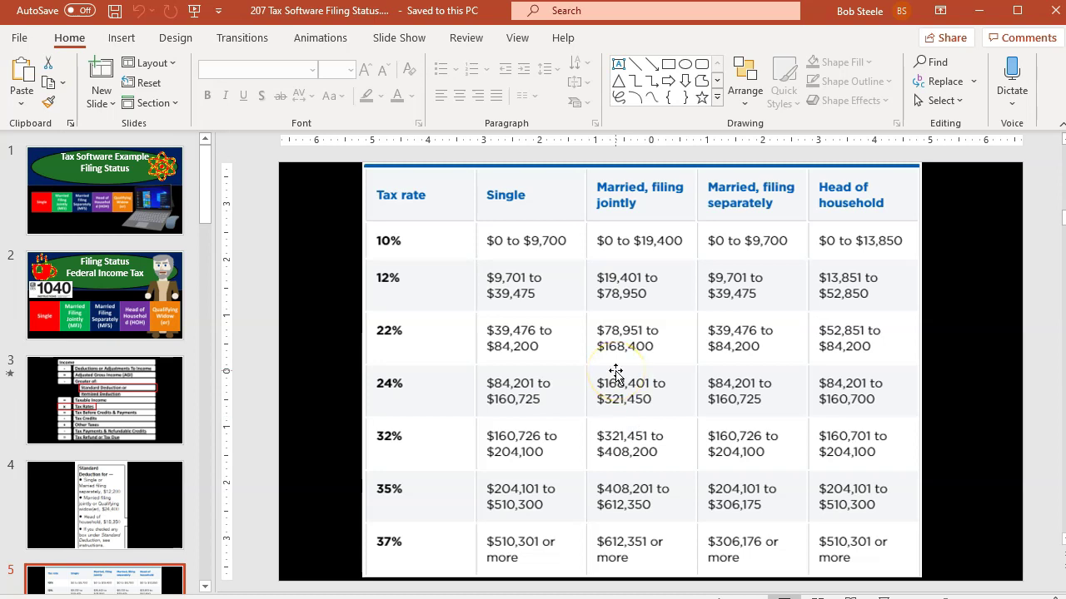
pyautogui.click(972, 11)
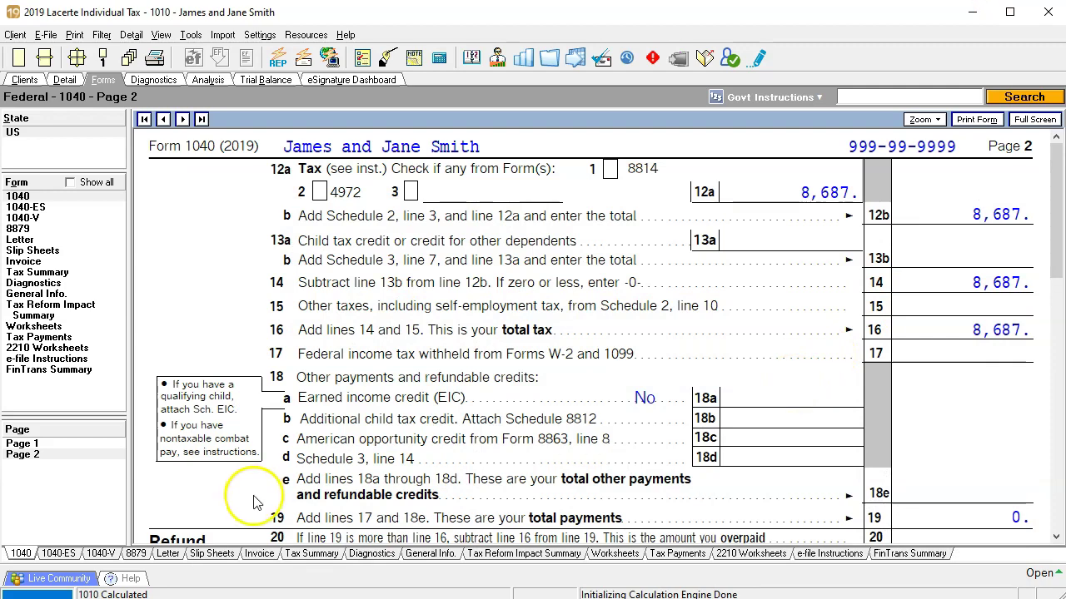
pyautogui.click(50, 444)
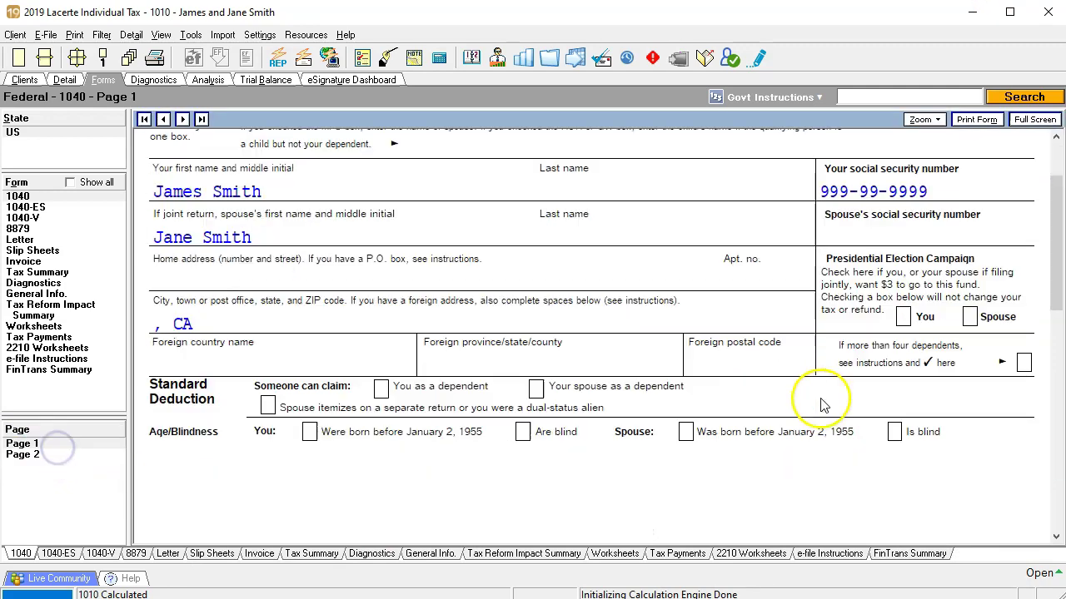
pyautogui.scroll(-5, 825, 405)
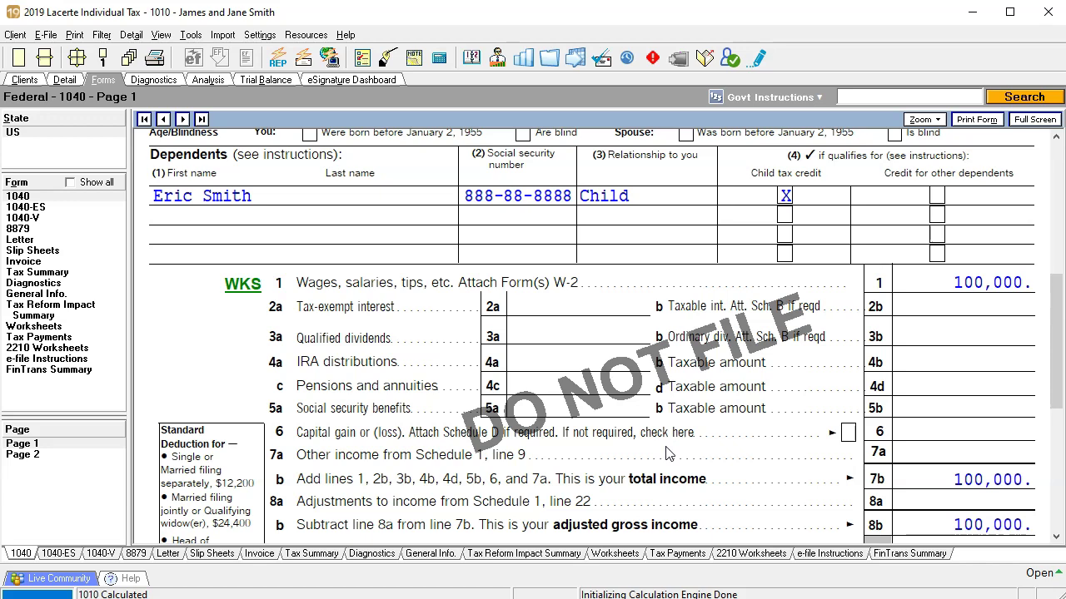
pyautogui.scroll(6, 666, 453)
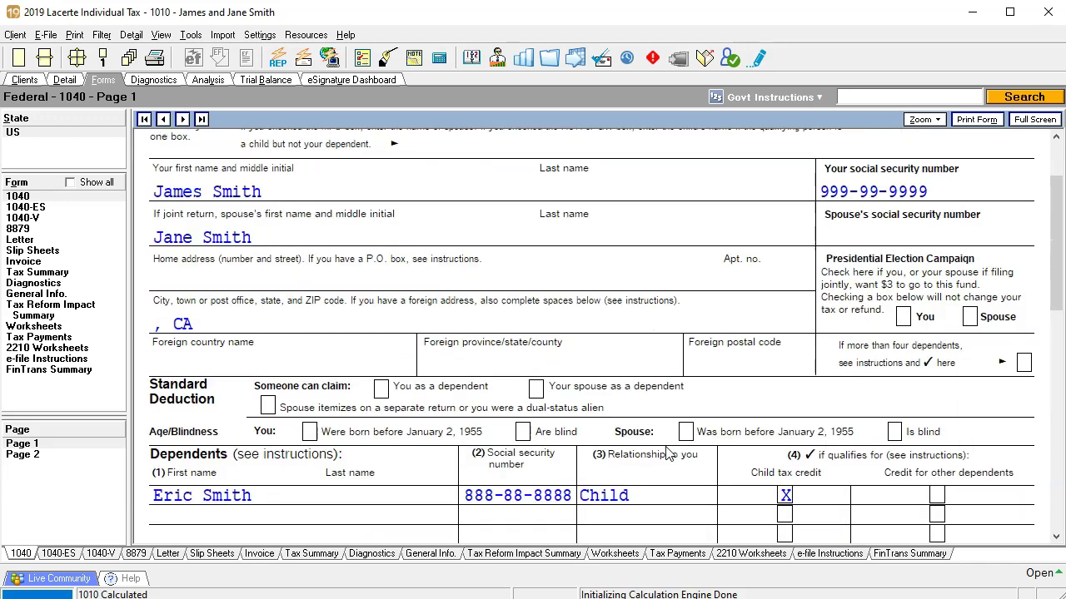
pyautogui.scroll(2, 666, 454)
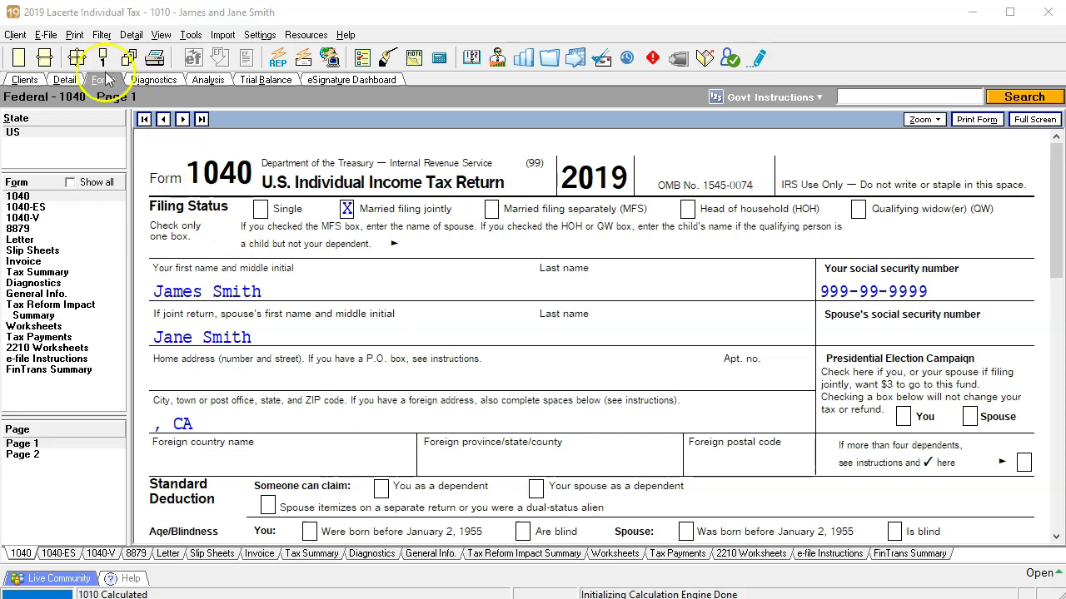
# - Set the client's filing status to Married filing separately in the Client Information input
pyautogui.click(64, 79)
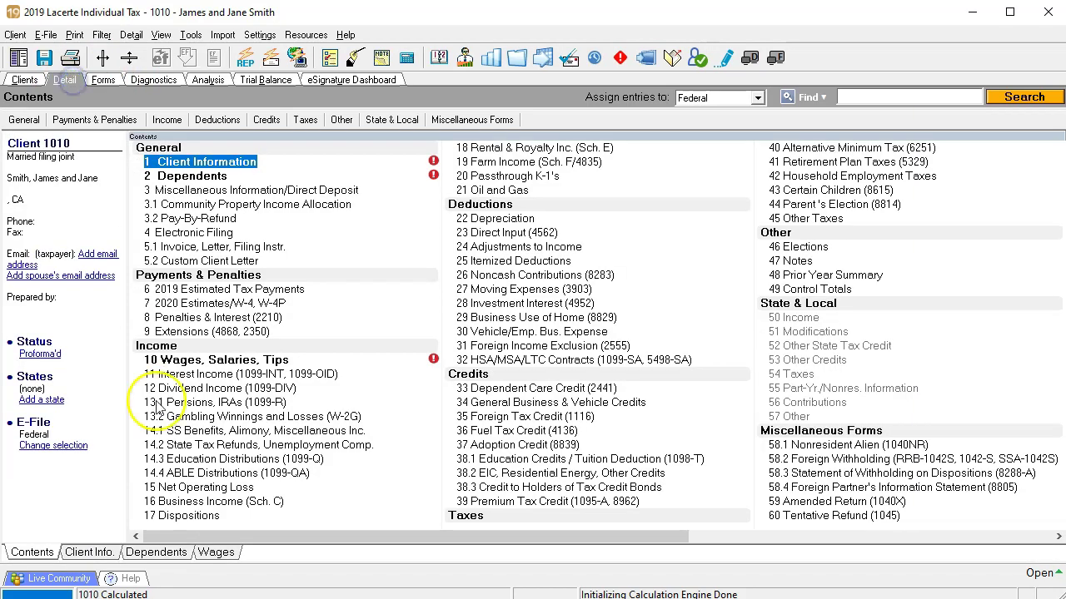
pyautogui.click(105, 554)
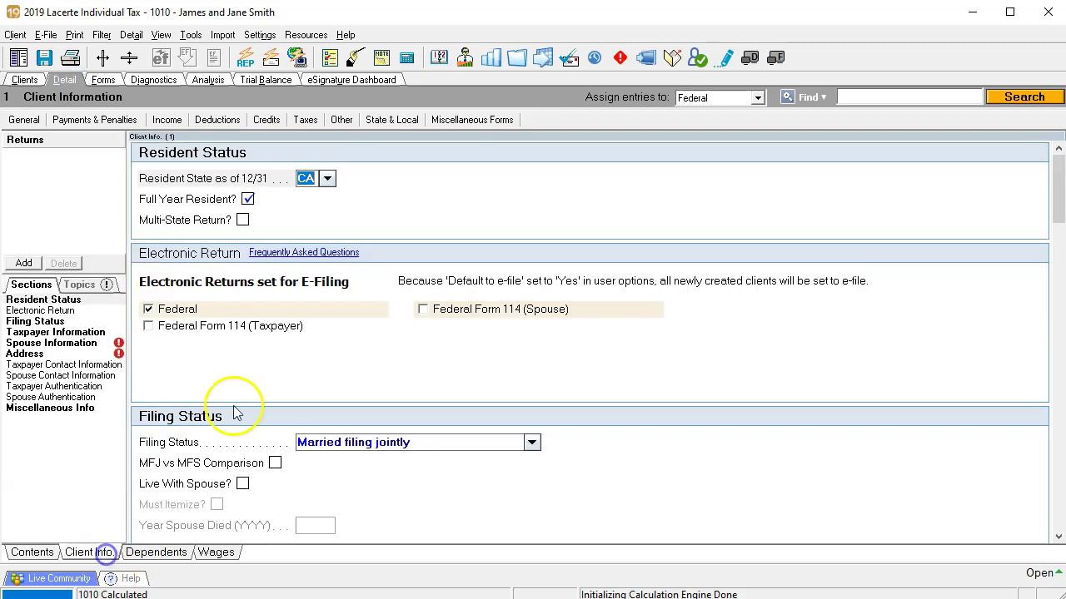
pyautogui.click(529, 443)
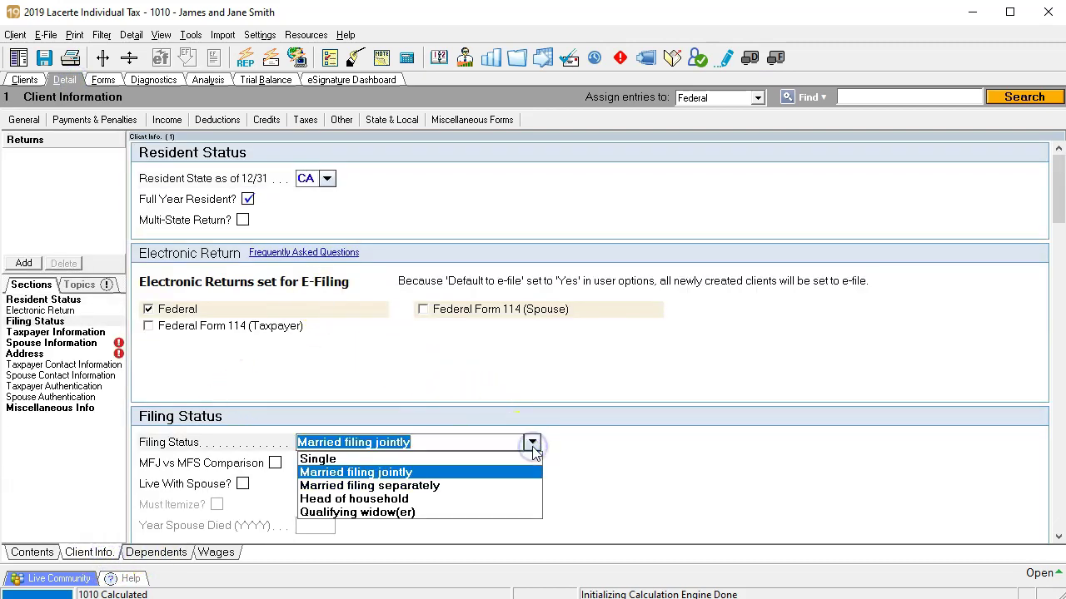
pyautogui.click(510, 484)
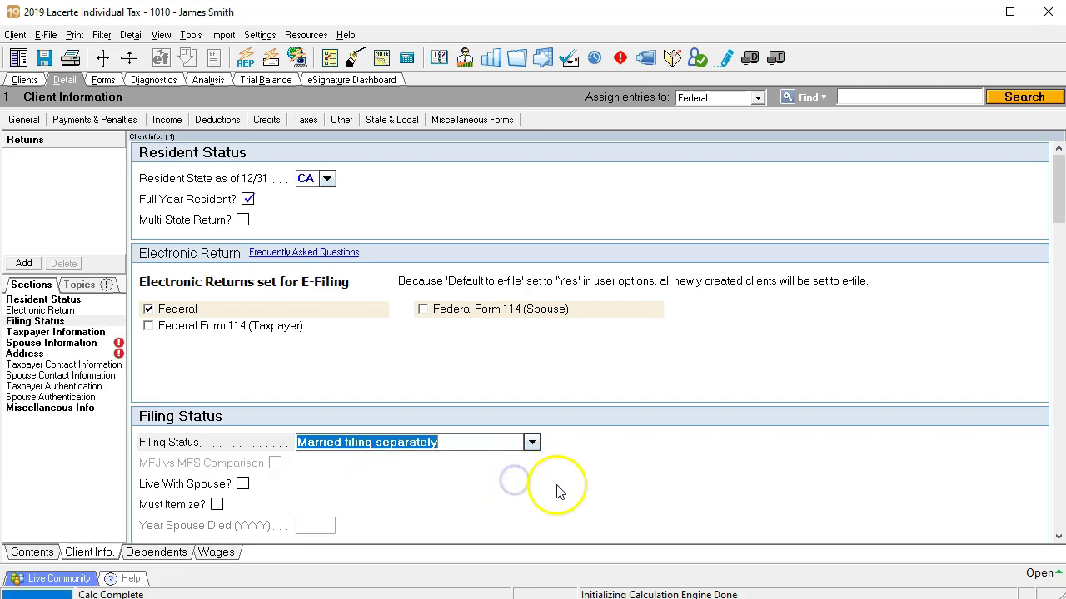
# - Review Form 1040 page 1 for the Married filing separately status, down to the standard deduction and taxable income
pyautogui.click(99, 79)
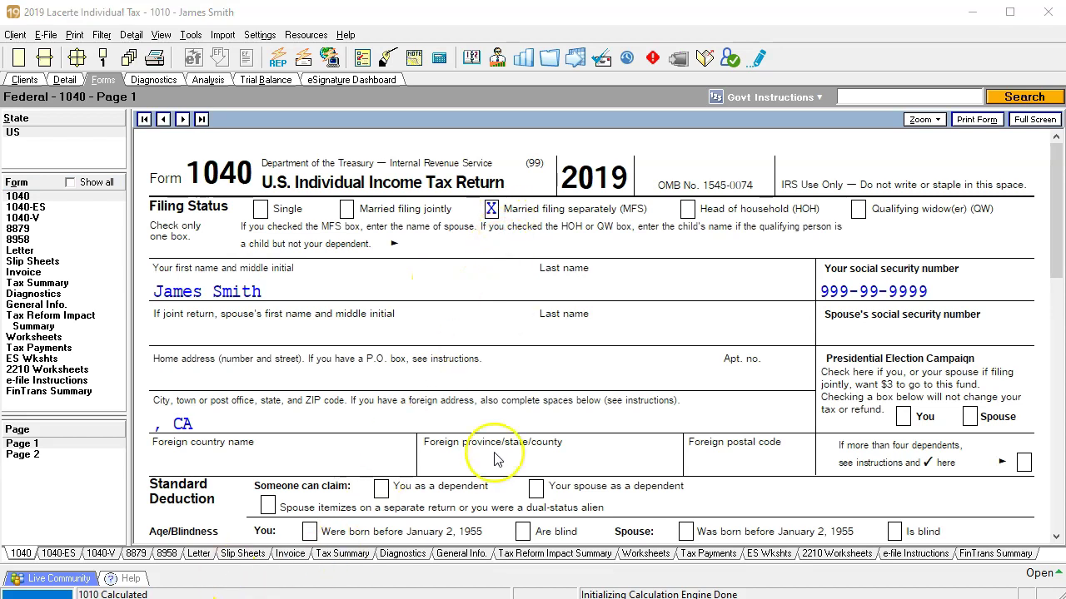
pyautogui.scroll(-3, 494, 461)
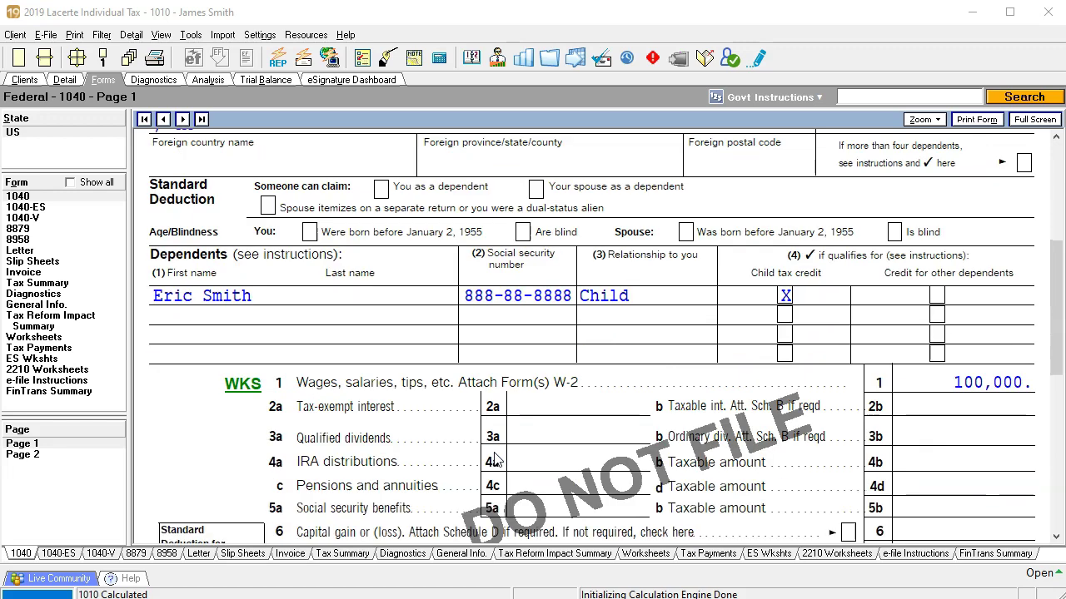
pyautogui.scroll(-3, 494, 461)
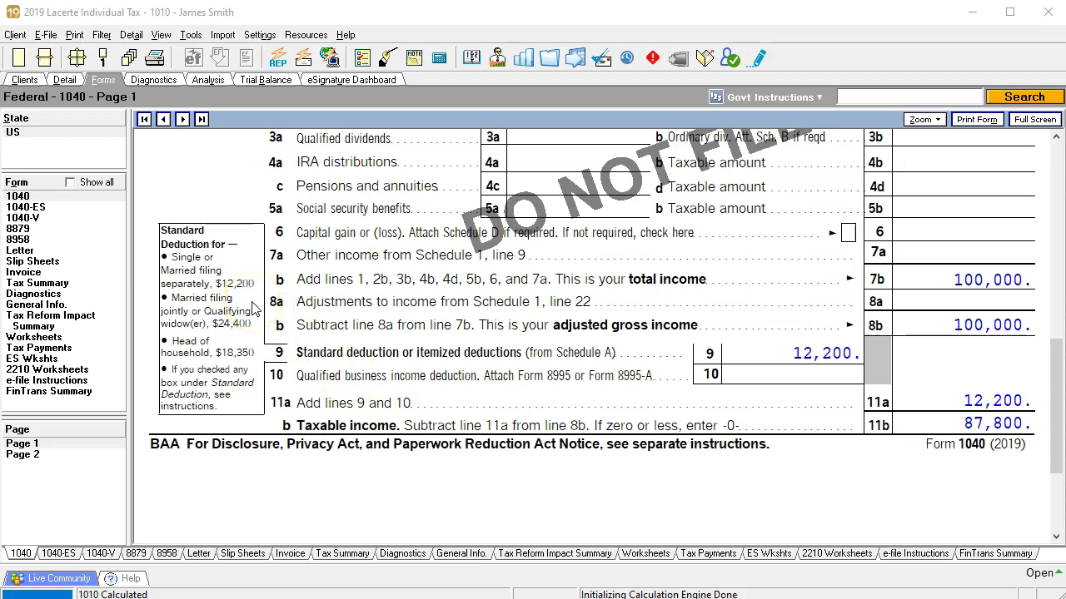
# - Check the tax and child tax credit on Form 1040 page 2 for the Married filing separately status, and return to page 1
pyautogui.click(33, 454)
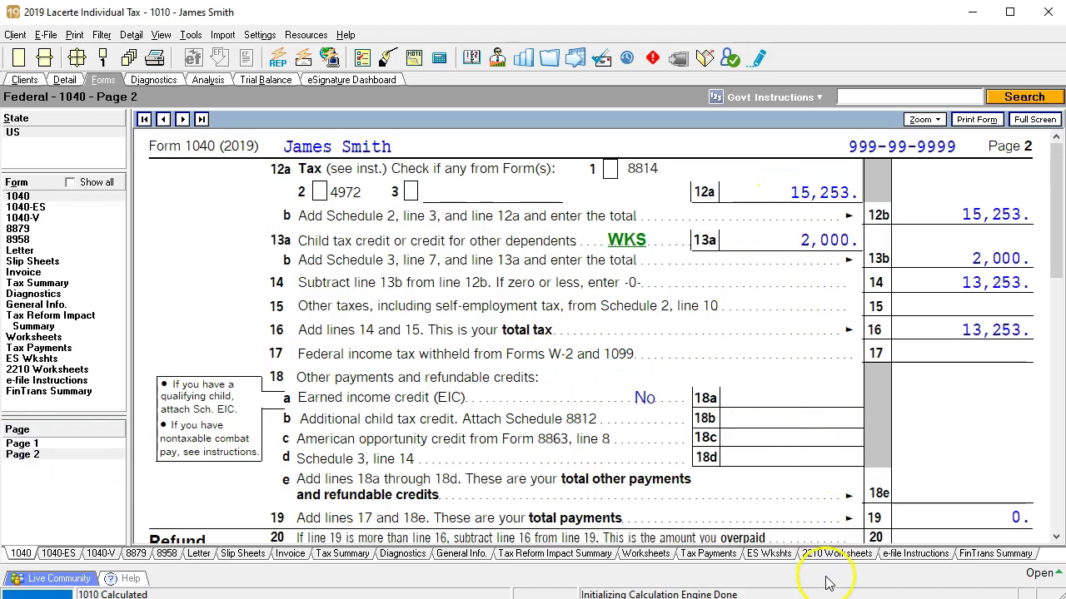
pyautogui.click(23, 444)
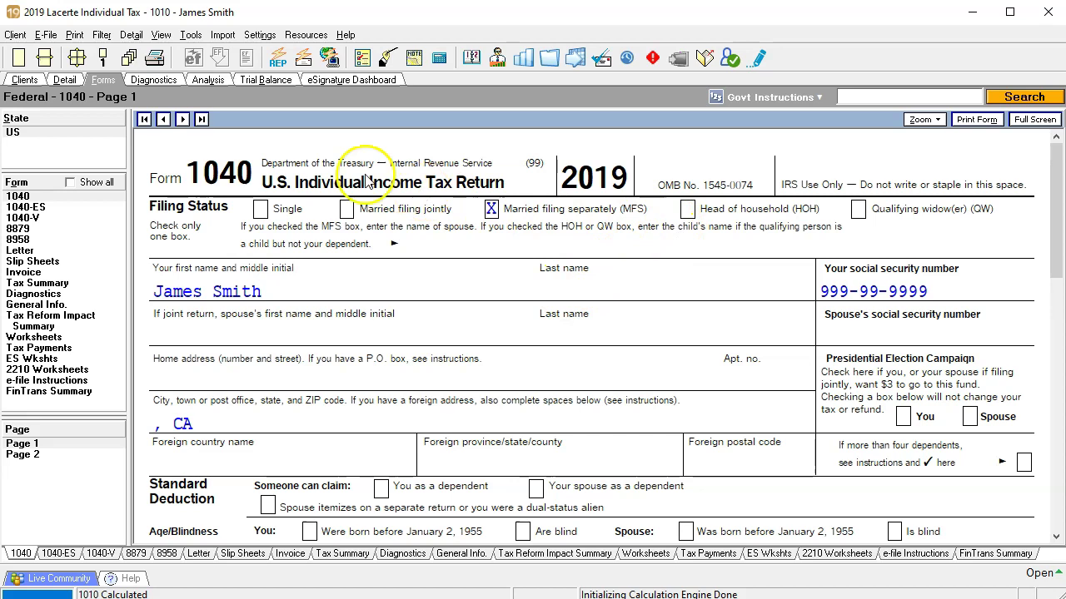
# - Set the client's filing status to Head of household in the Client Information input
pyautogui.click(70, 82)
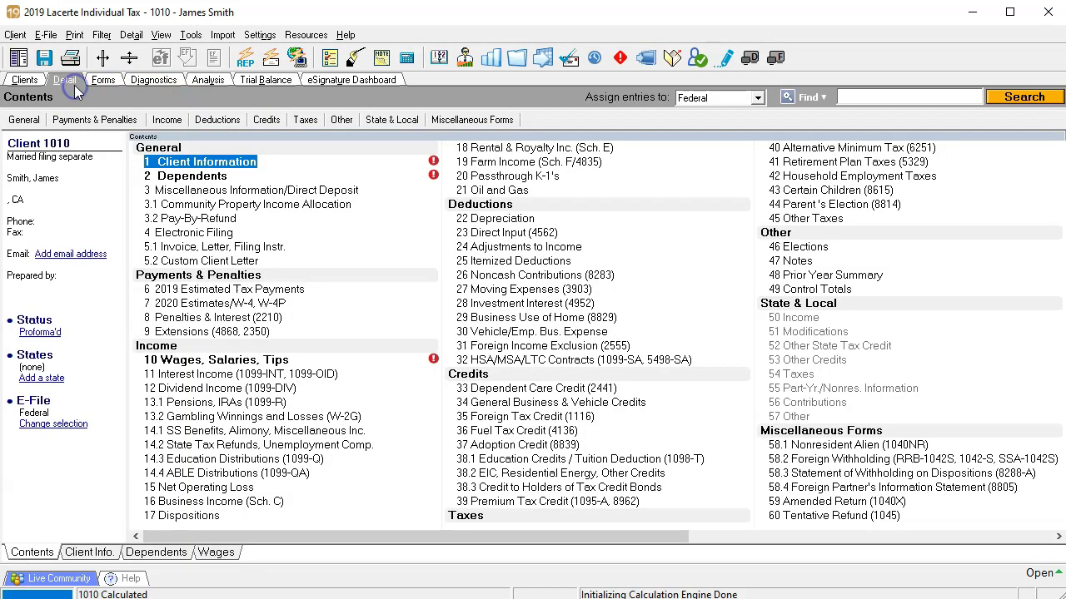
pyautogui.click(100, 554)
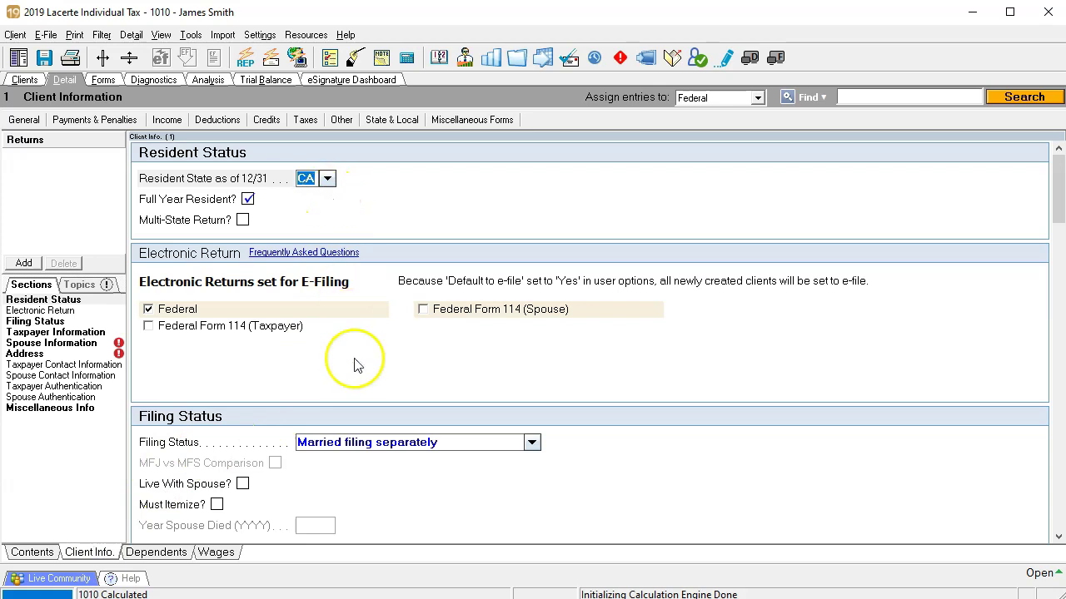
pyautogui.click(532, 443)
pyautogui.click(483, 498)
pyautogui.scroll(-3, 626, 477)
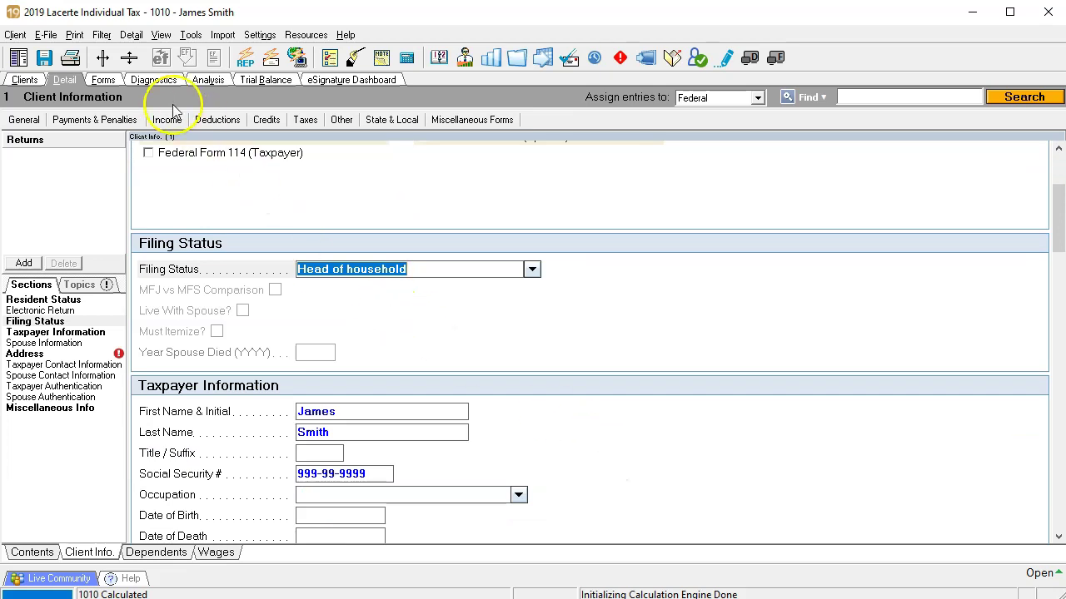
# - Review Form 1040 page 1 for the Head of household status, from the dependent and wages to the standard deduction and taxable income
pyautogui.click(107, 81)
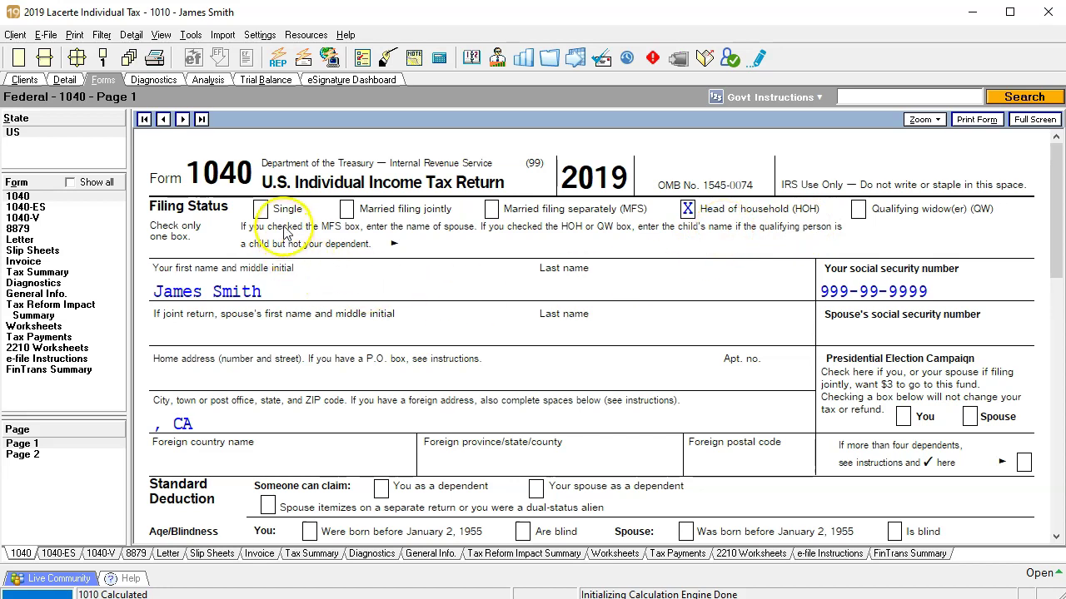
pyautogui.scroll(-3, 688, 223)
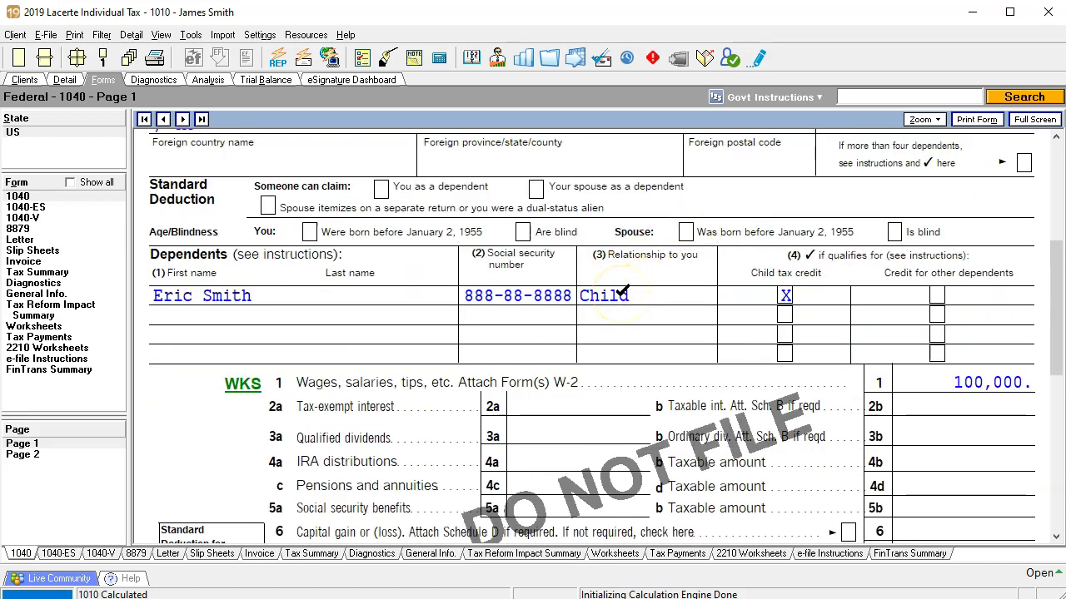
pyautogui.scroll(-1, 623, 292)
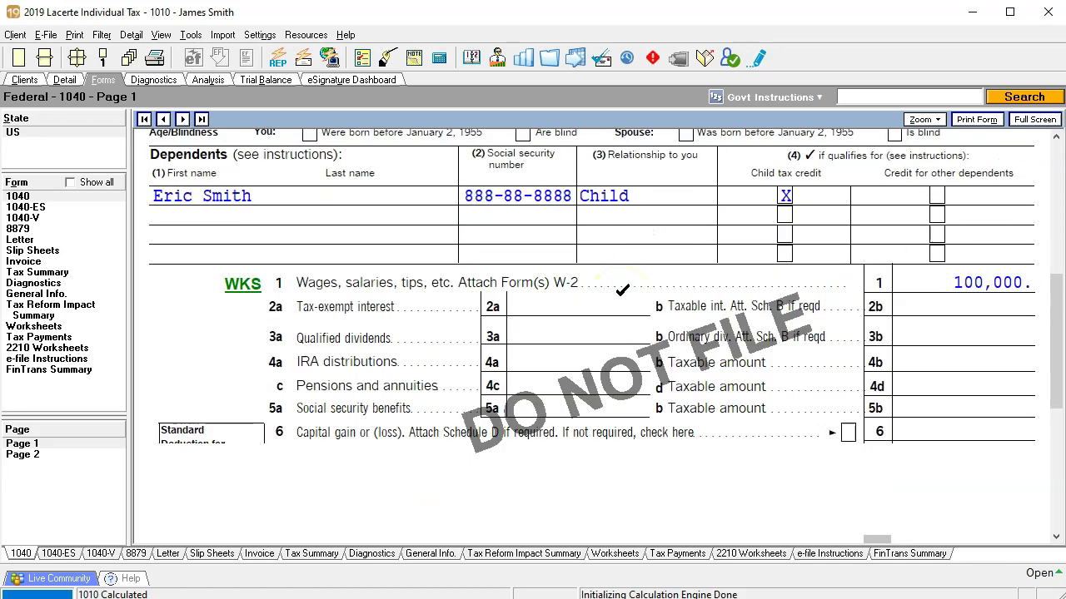
pyautogui.scroll(-2, 900, 325)
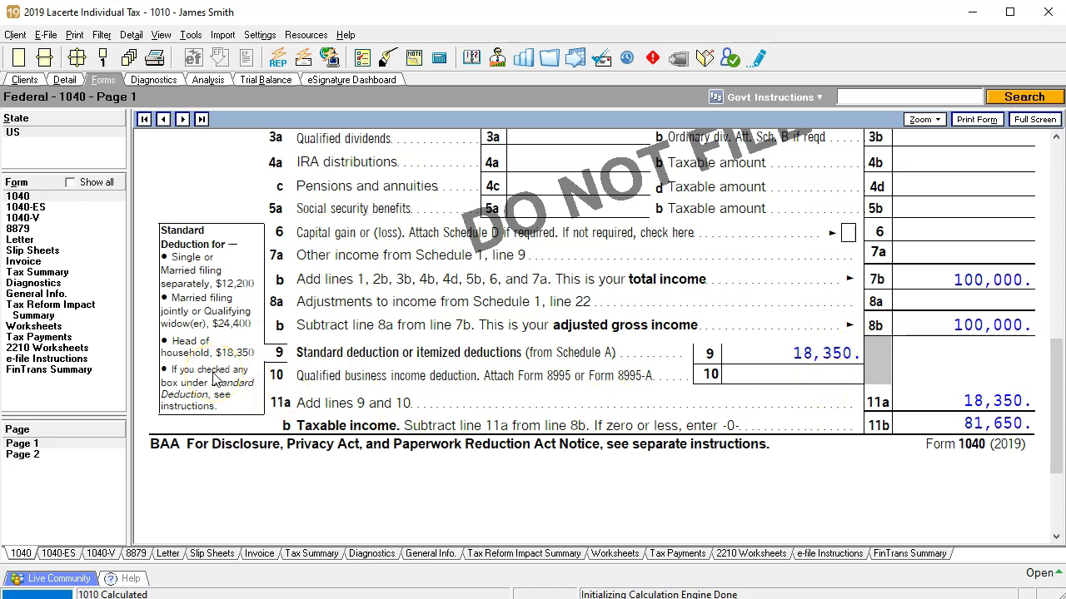
# - Examine the Head of household return's page 2 tax and credits, and compare them with the tax rate table in PowerPoint
pyautogui.click(23, 454)
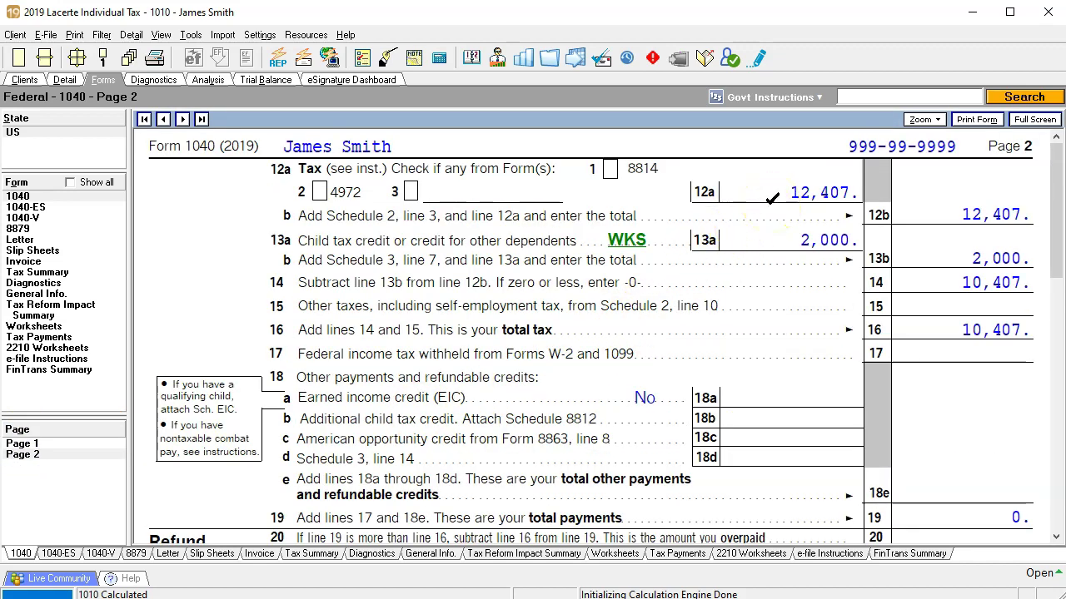
pyautogui.hotkey('alt', 'Tab')
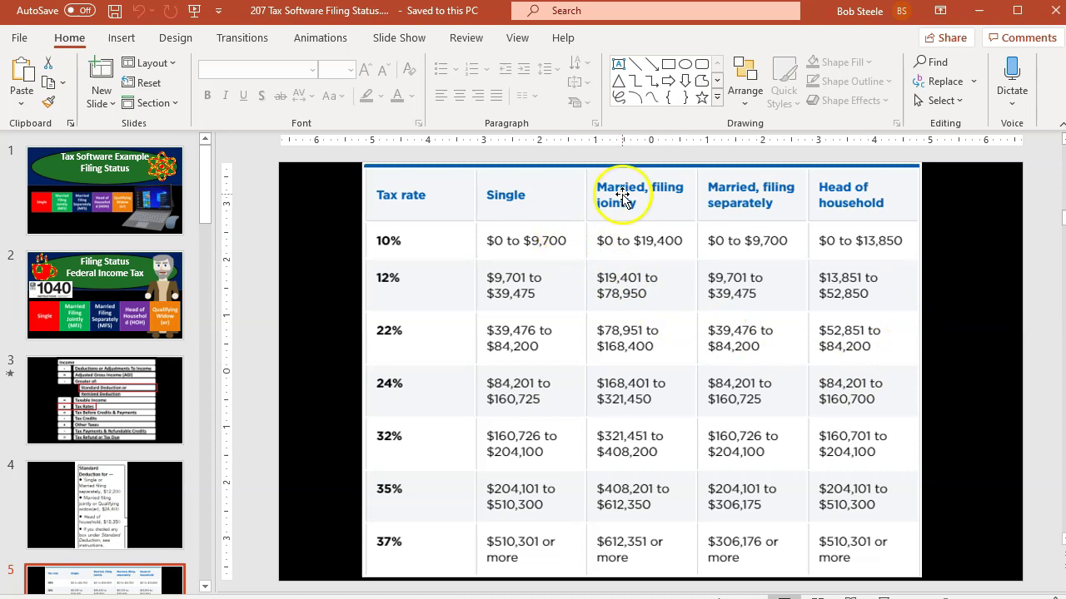
pyautogui.click(987, 18)
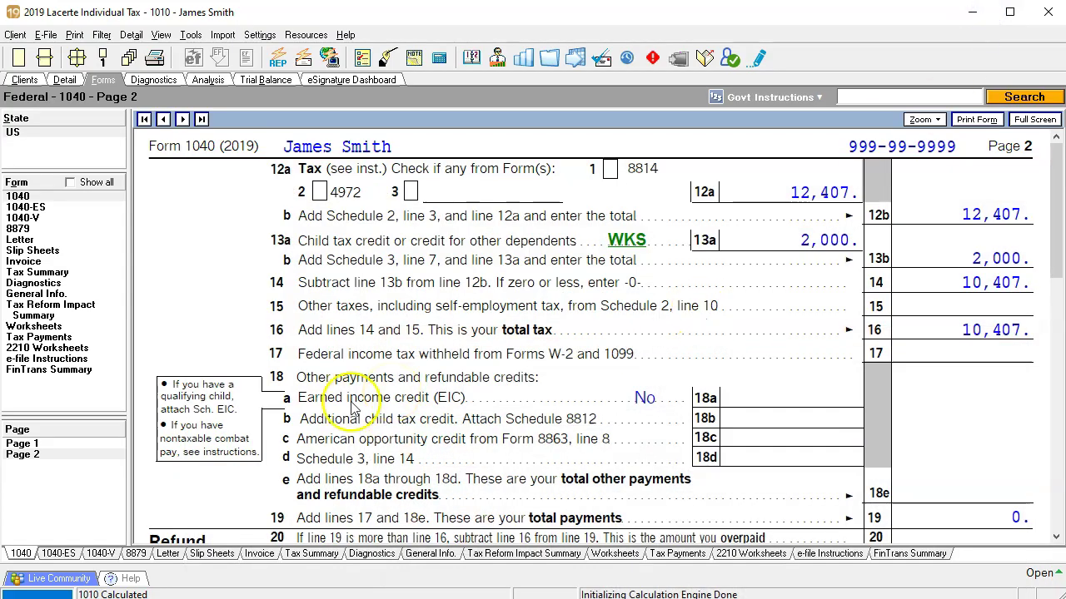
# - Recheck the filing status and the dependent's child tax credit entry on page 1 of the Head of household return
pyautogui.click(57, 442)
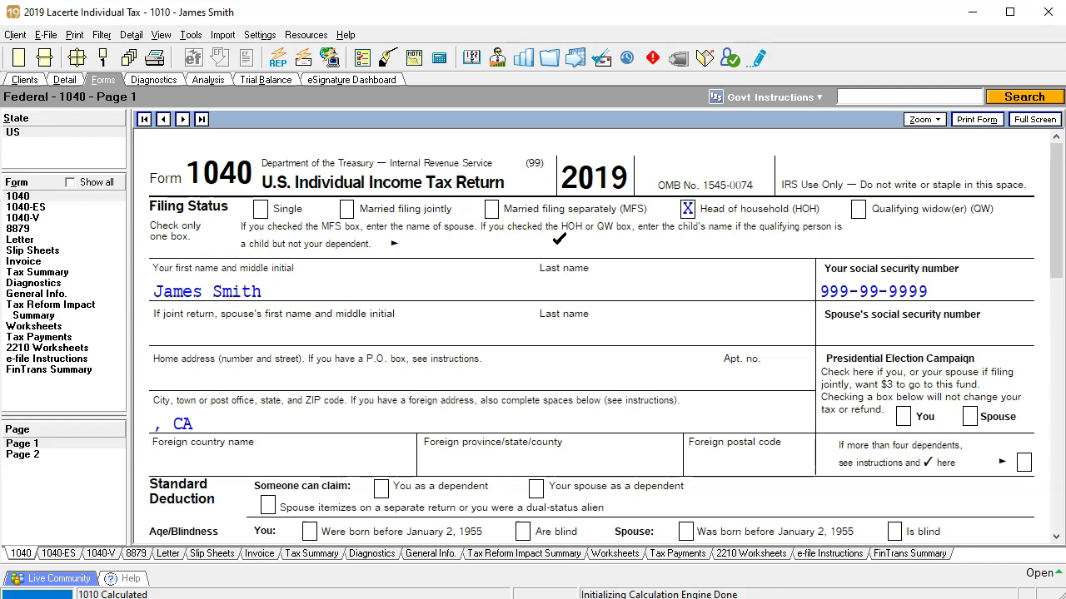
pyautogui.scroll(-6, 558, 239)
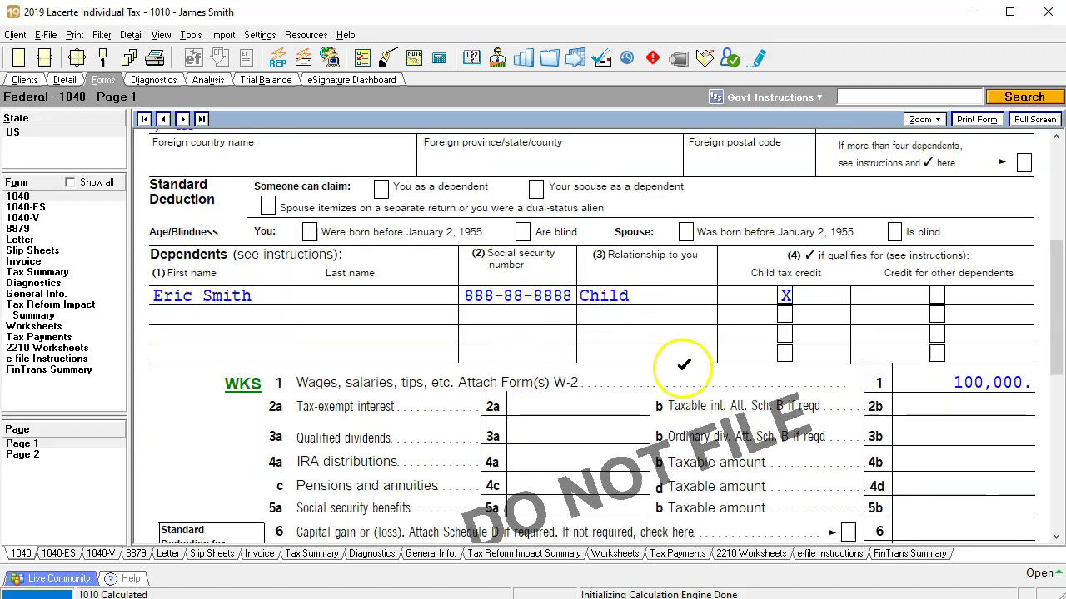
pyautogui.scroll(6, 633, 466)
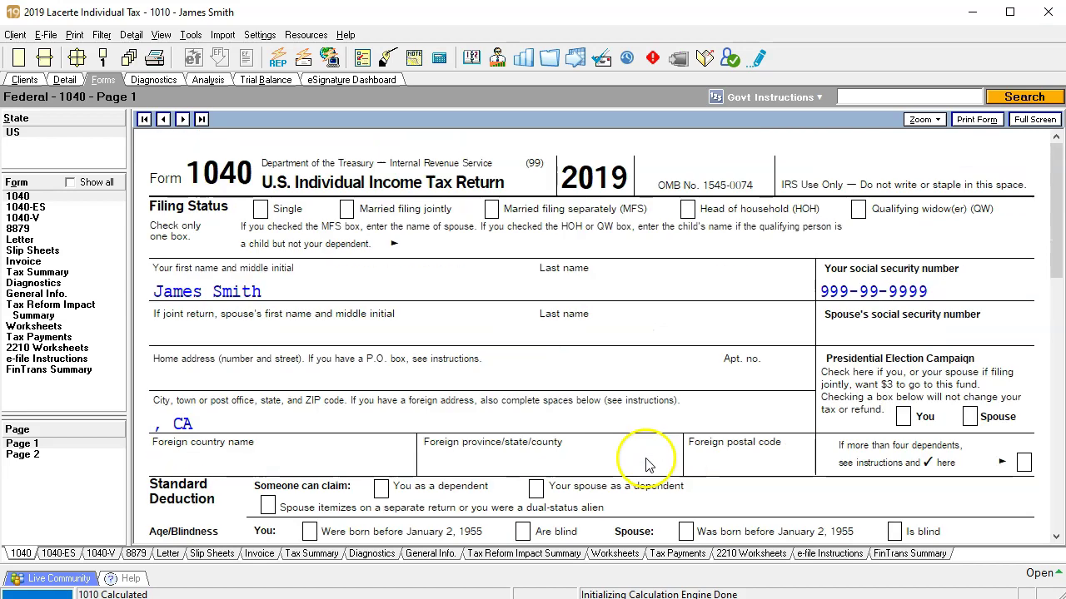